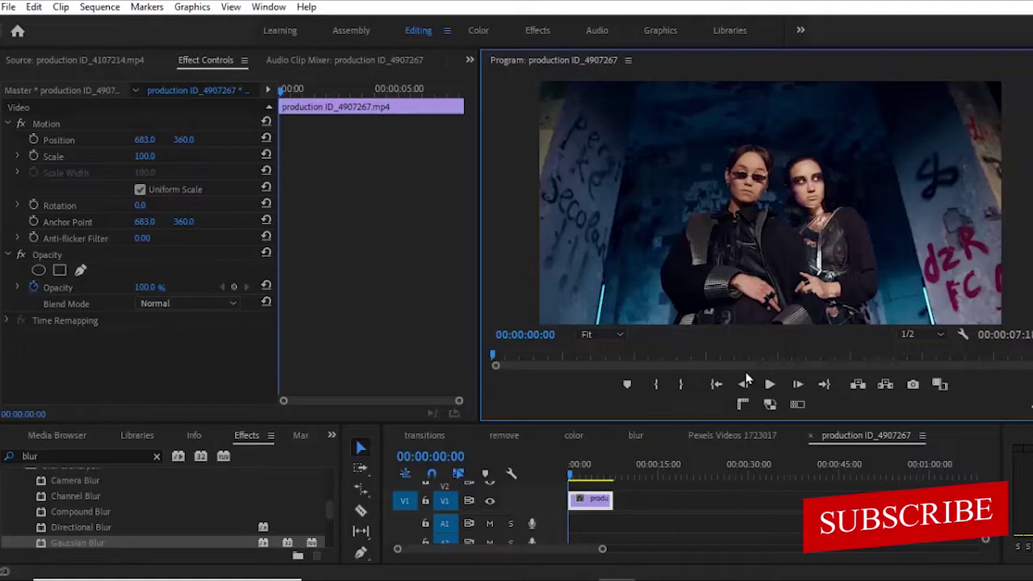
Preview the clip and park the playhead at about two seconds.
left_click(769, 384)
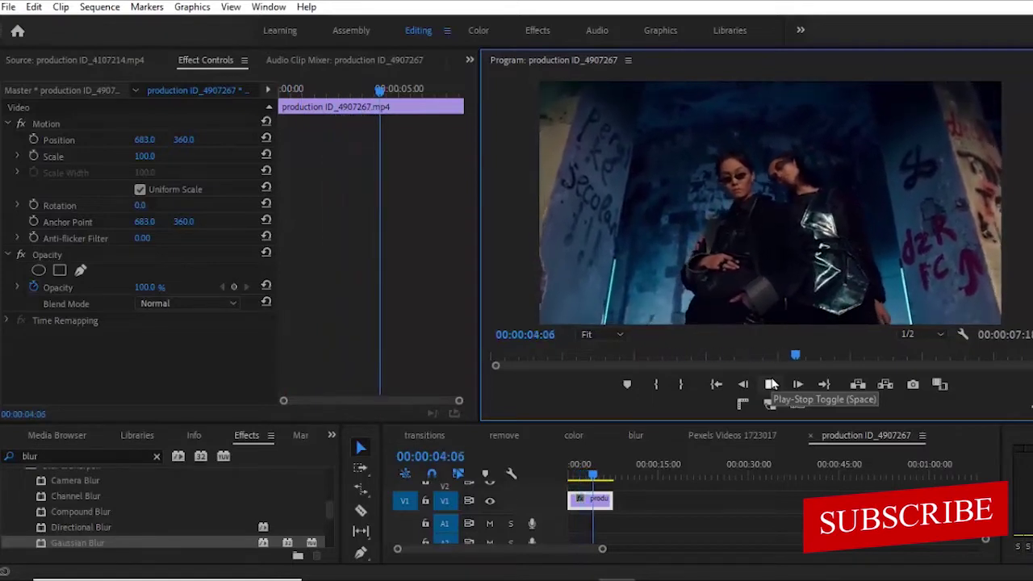
left_click(771, 384)
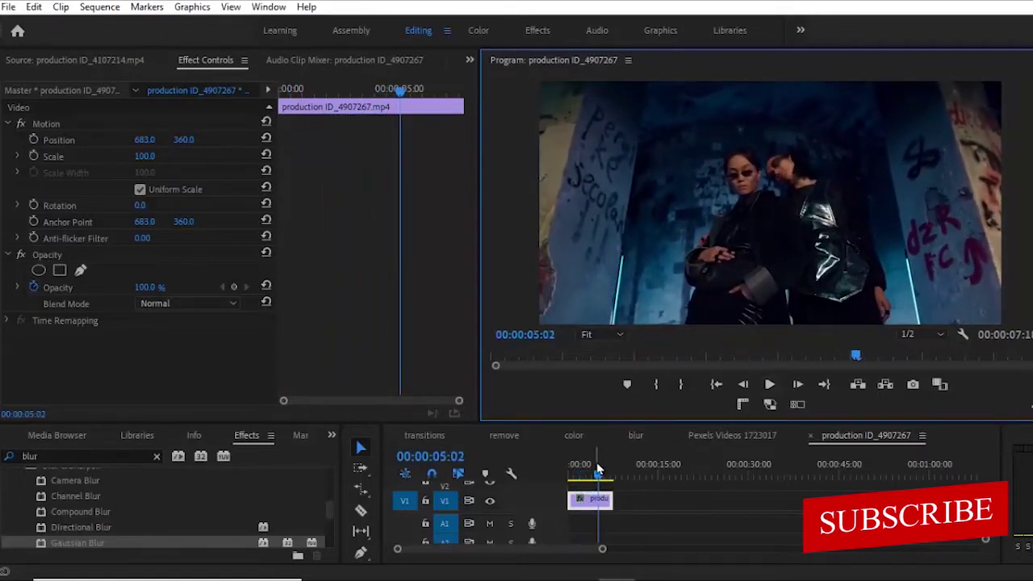
left_click_drag(597, 474, 579, 475)
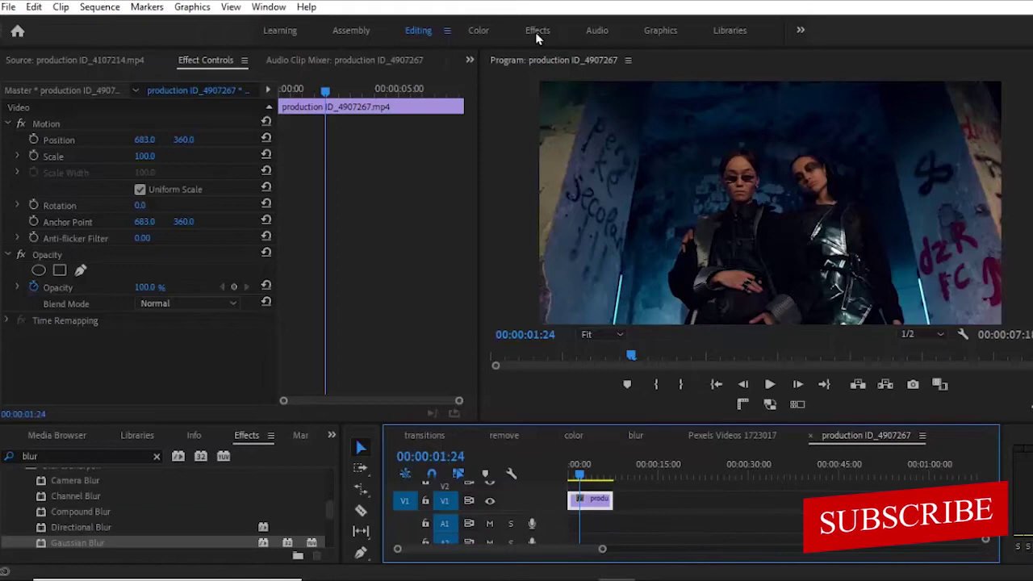
Switch to the Color workspace and browse the Lumetri Color panel.
left_click(480, 32)
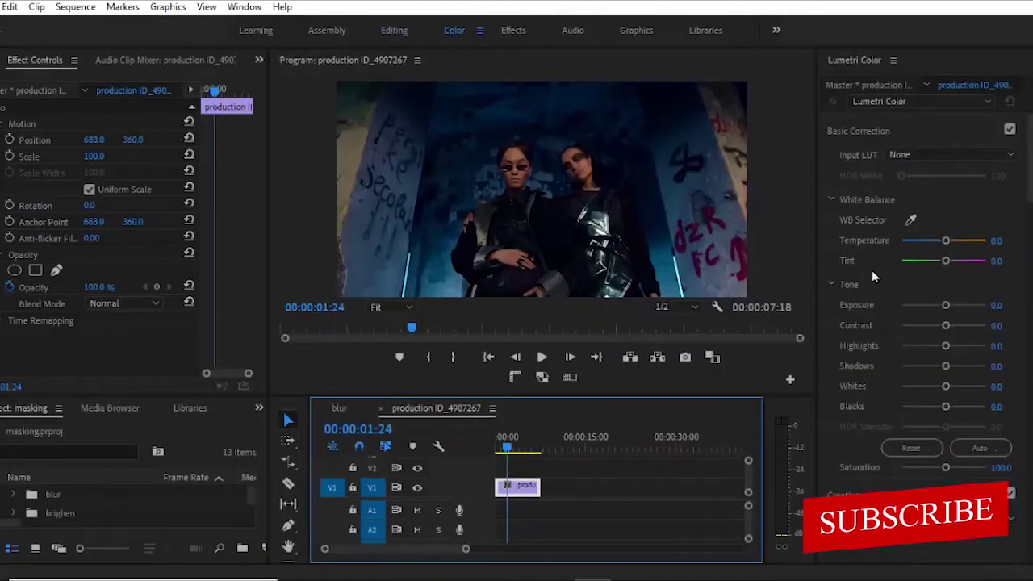
scroll(919, 323, "down", 5)
scroll(919, 323, "down", 4)
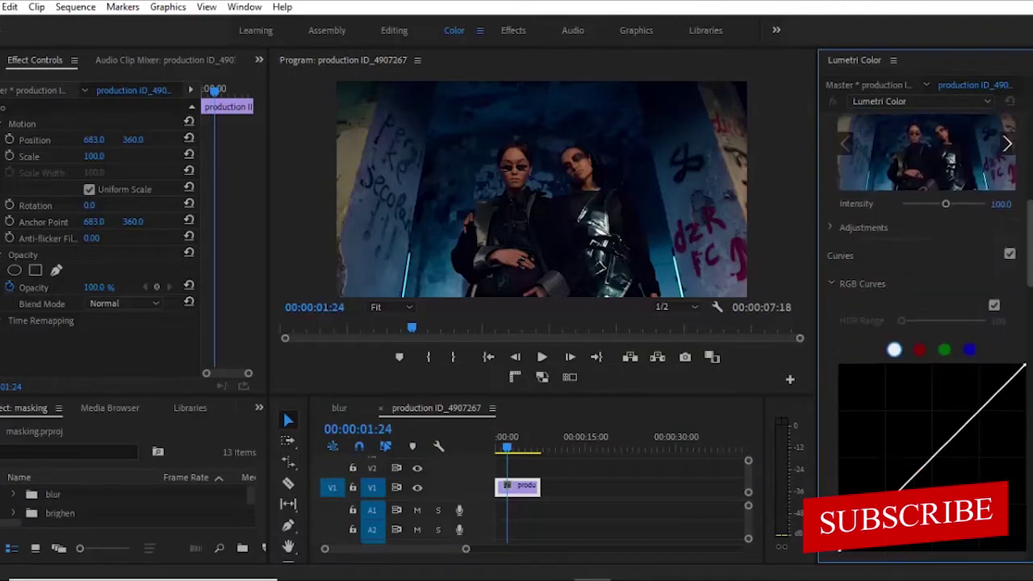
scroll(920, 323, "down", 5)
scroll(920, 323, "up", 2)
scroll(920, 322, "up", 4)
scroll(920, 323, "up", 4)
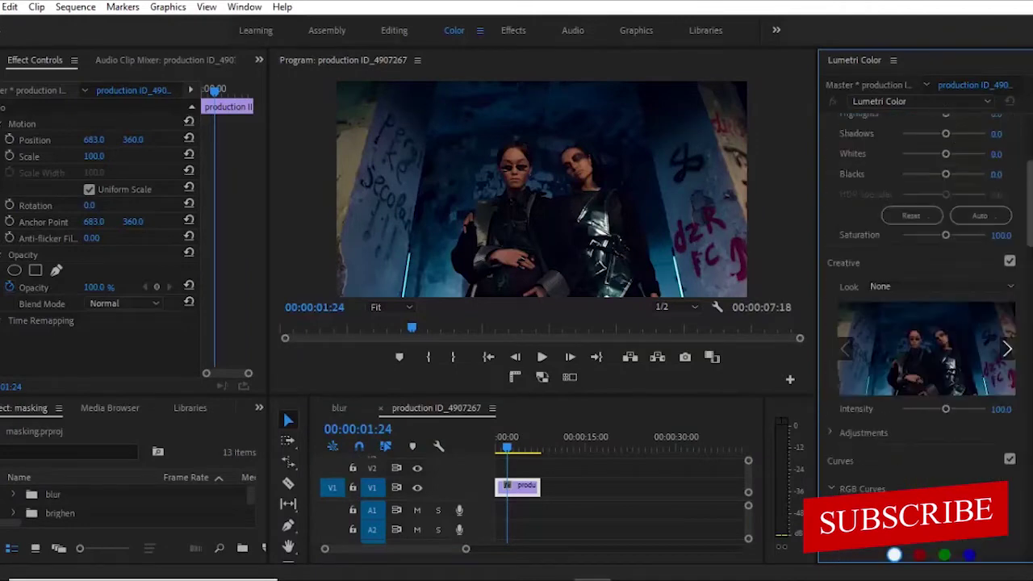
scroll(920, 323, "up", 3)
scroll(1001, 252, "up", 1)
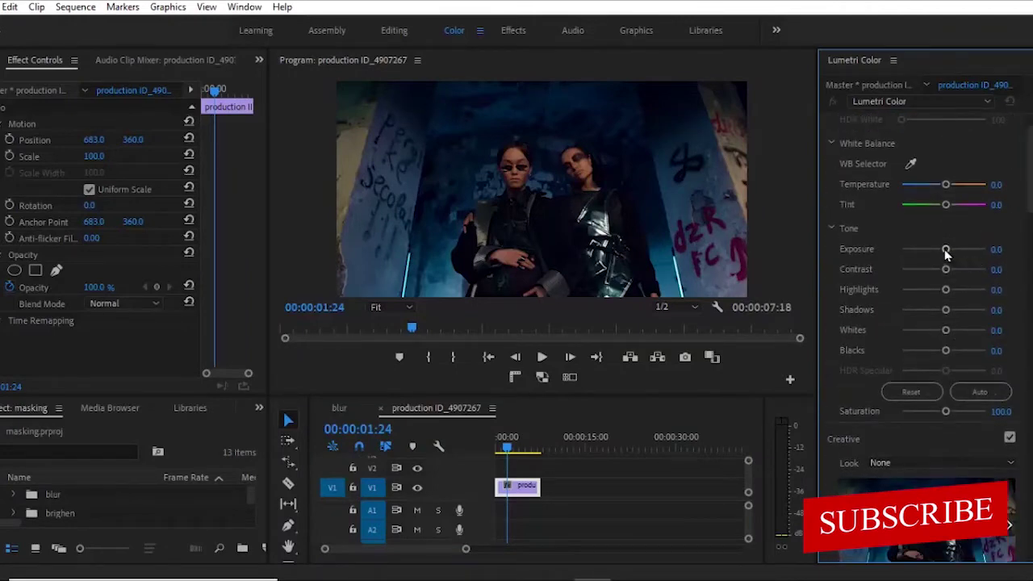
Try a Lumetri exposure boost on the whole clip, then reset Exposure to 0.0.
left_click_drag(946, 249, 968, 249)
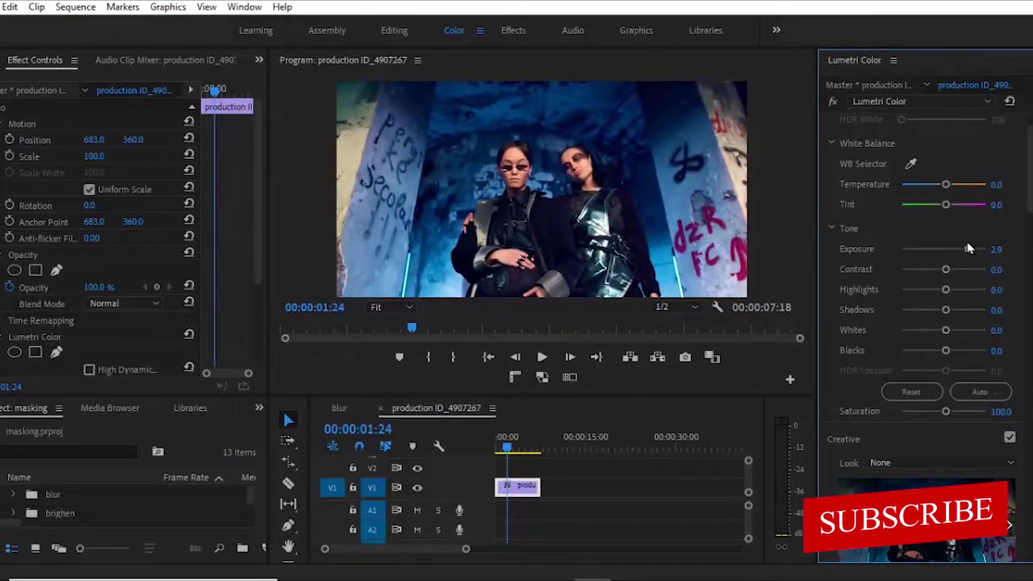
double_click(968, 248)
scroll(255, 282, "down", 1)
left_click_drag(255, 282, 259, 351)
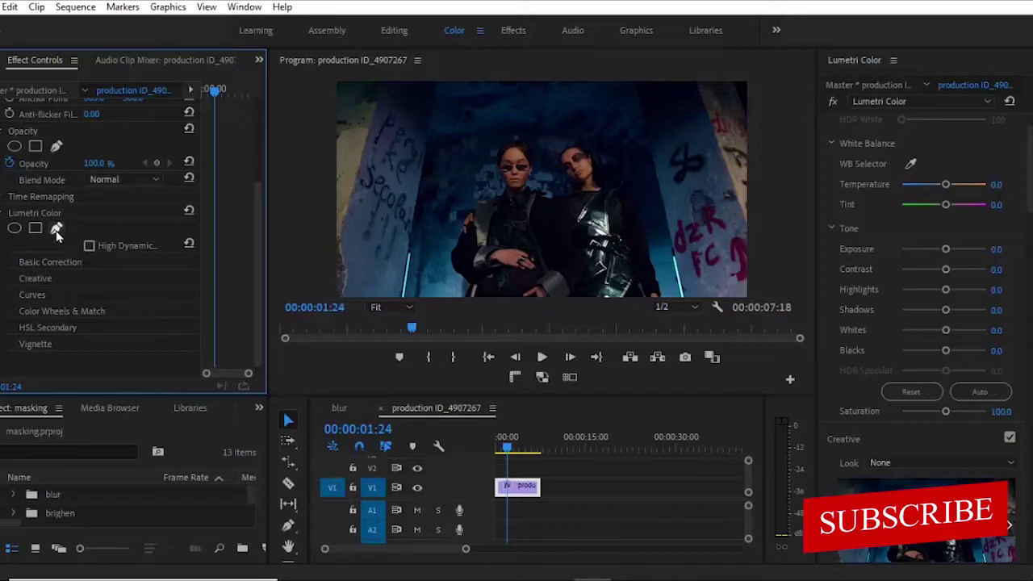
Add pen Mask (1) to Lumetri Color, zoom the monitor to 100%, and return to 00:00:00:00.
left_click(424, 202)
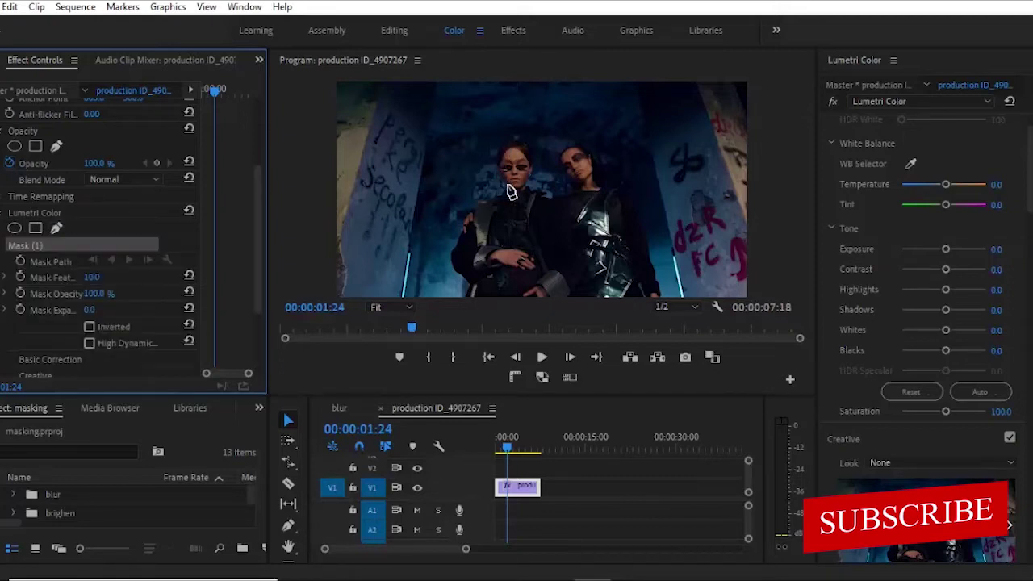
left_click(408, 307)
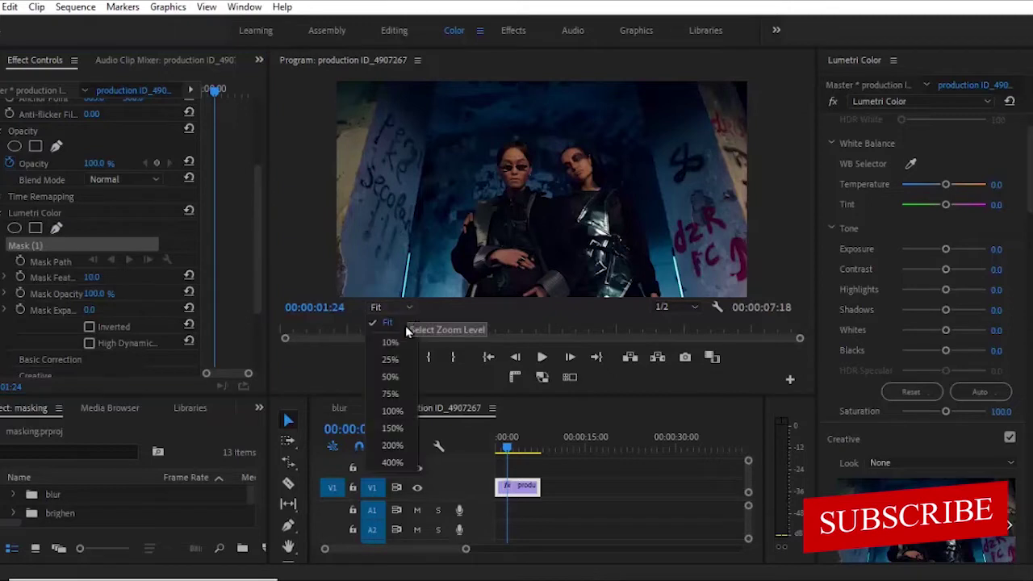
left_click(390, 395)
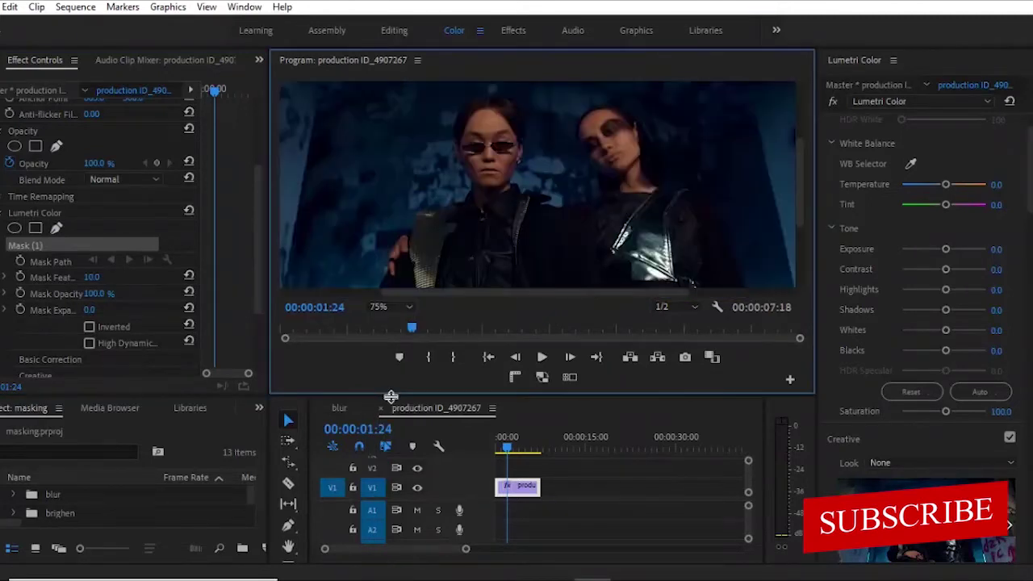
left_click(393, 311)
left_click(404, 412)
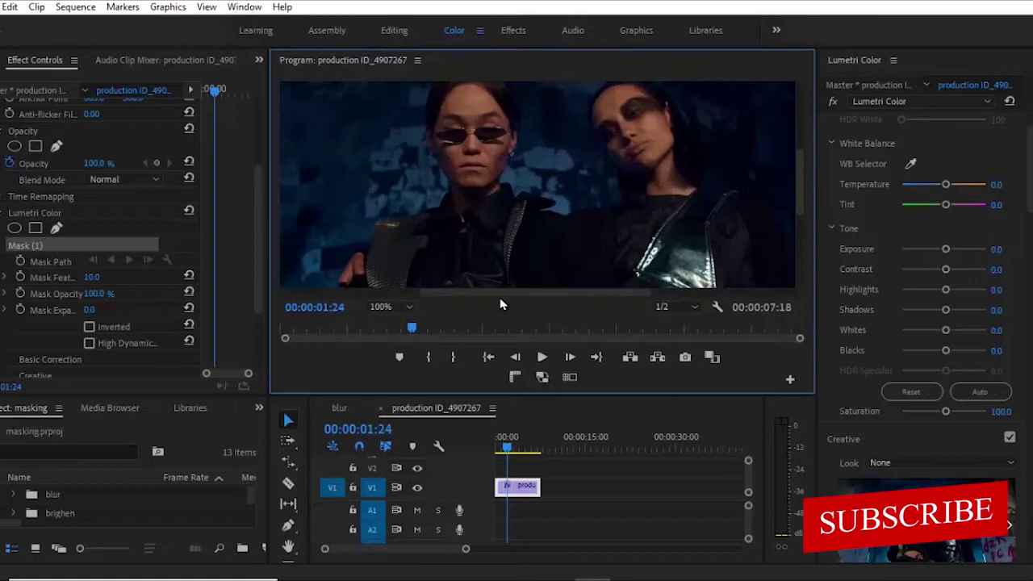
scroll(496, 197, "up", 2)
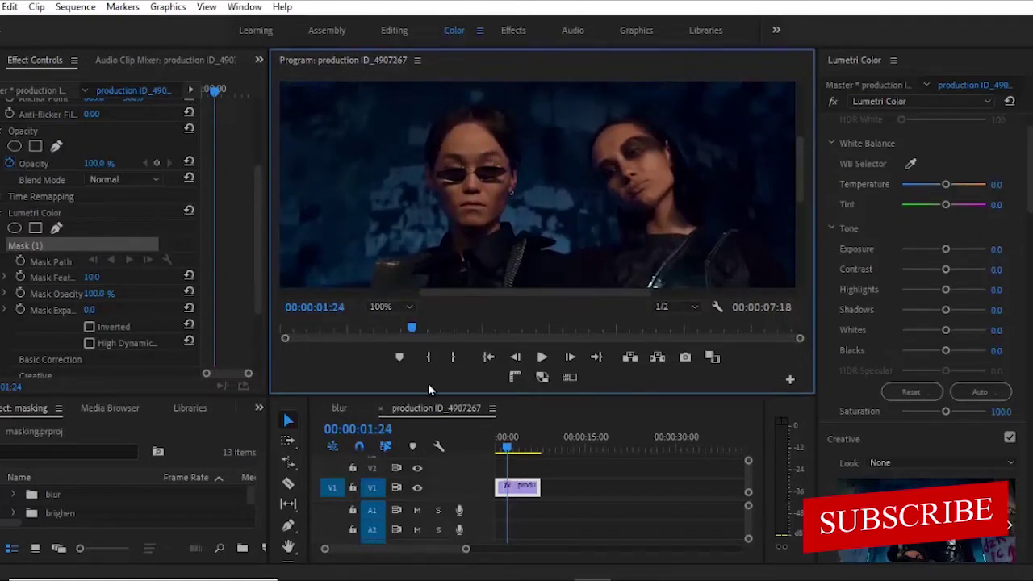
left_click_drag(508, 449, 489, 452)
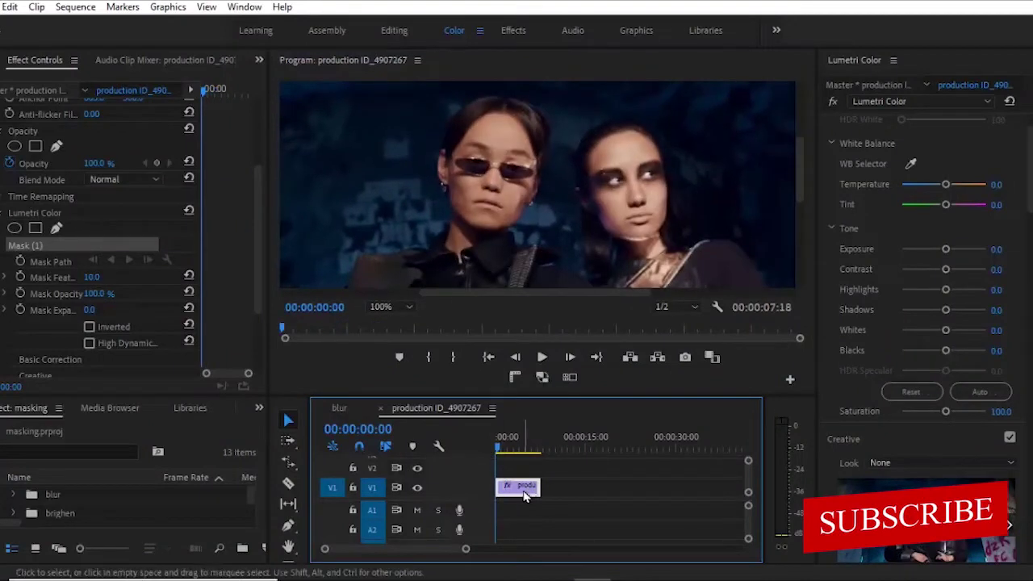
Trace a closed mask around the sunglasses-wearing model's face and refine its top vertex.
left_click(500, 113)
left_click(472, 125)
left_click(446, 157)
left_click(446, 183)
left_click(452, 208)
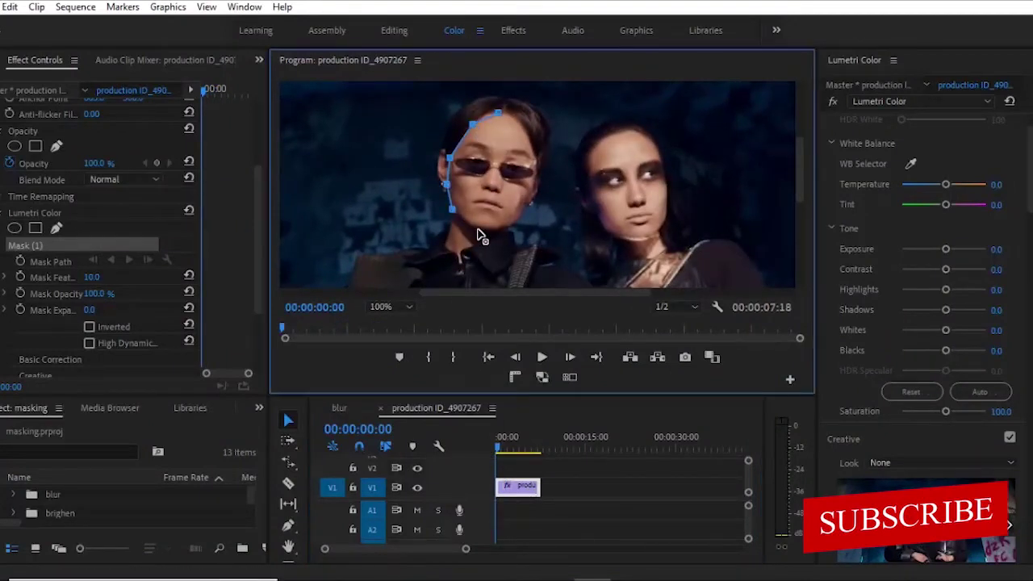
left_click(477, 230)
left_click(530, 206)
left_click(538, 156)
left_click(498, 115)
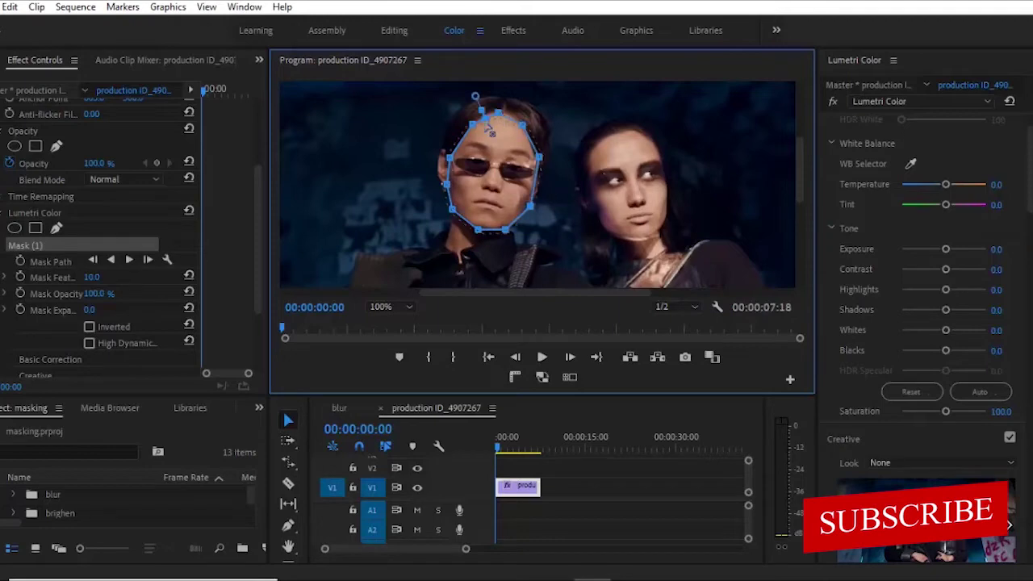
left_click(510, 116)
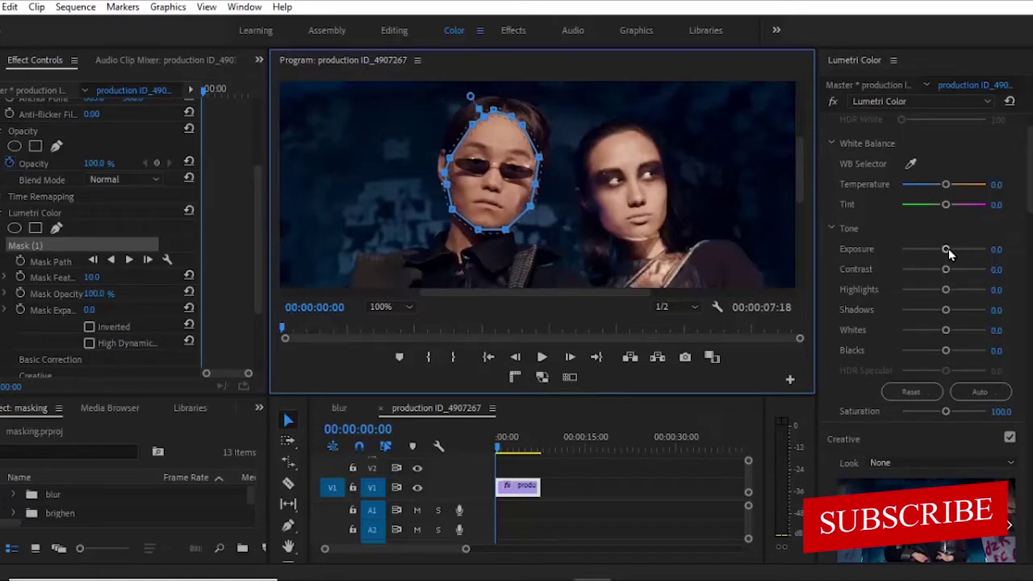
Grade the masked face with Exposure 1.8, Contrast 45.0 and Highlights 35.8.
left_click_drag(946, 249, 960, 254)
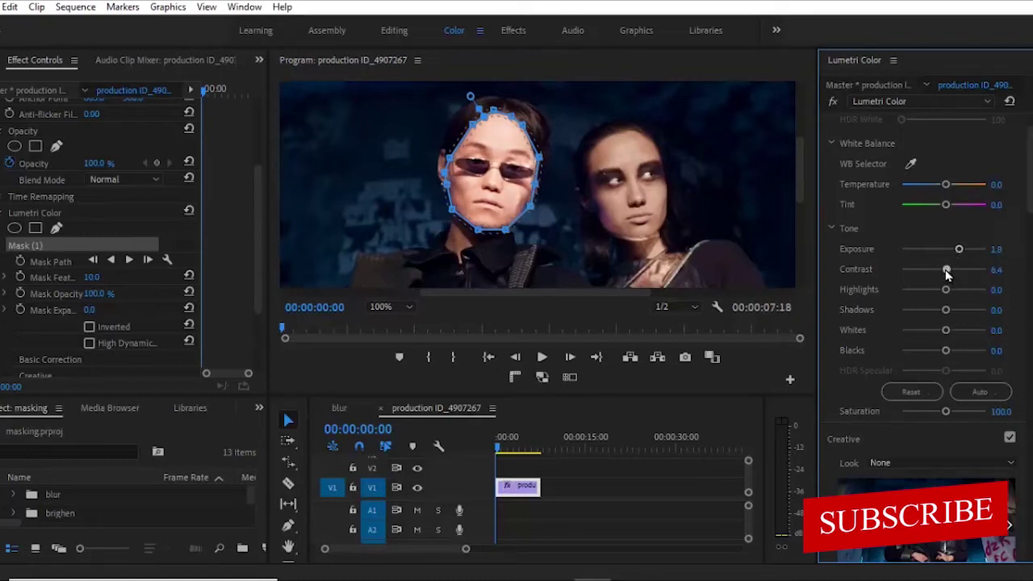
left_click_drag(947, 276, 954, 274)
scroll(980, 226, "down", 2)
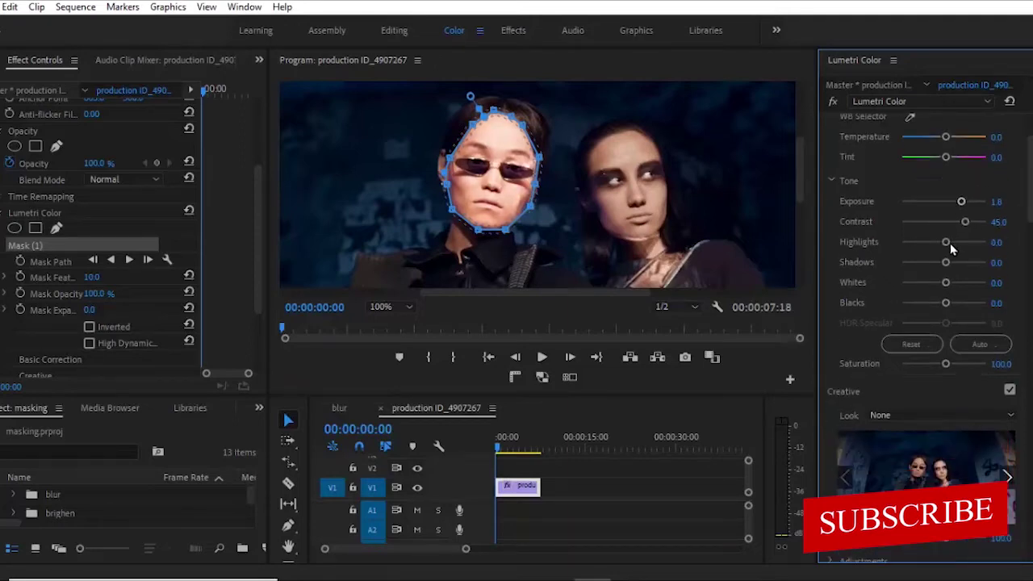
left_click_drag(949, 250, 957, 250)
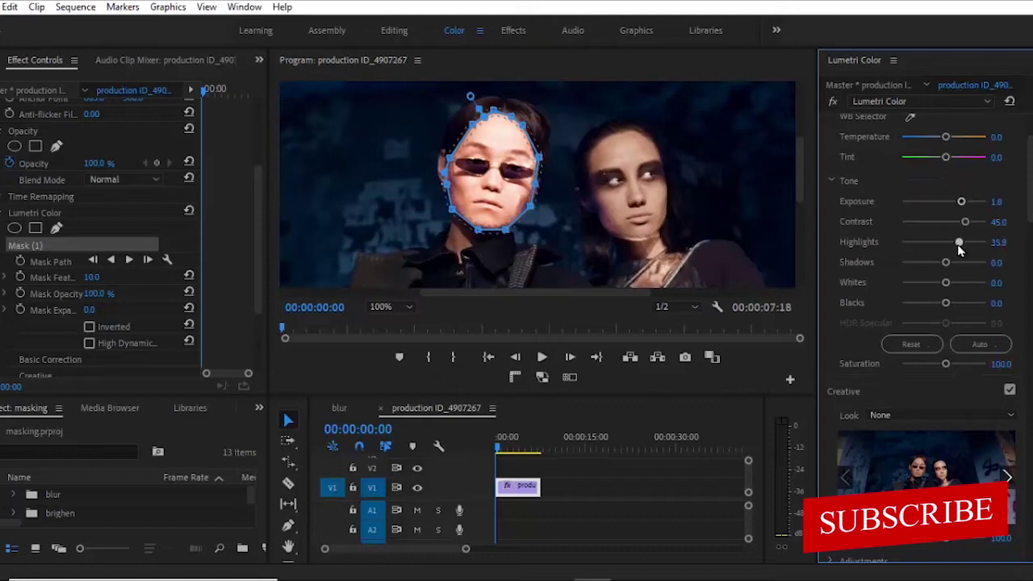
left_click(4, 218)
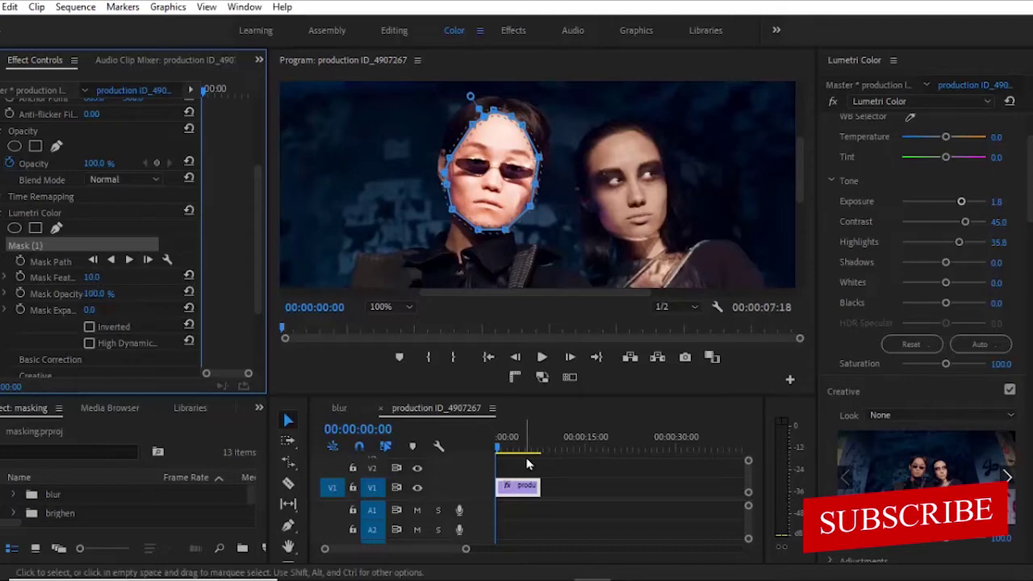
Reselect the clip and soften Mask (1)'s feather to 19.0.
left_click(580, 488)
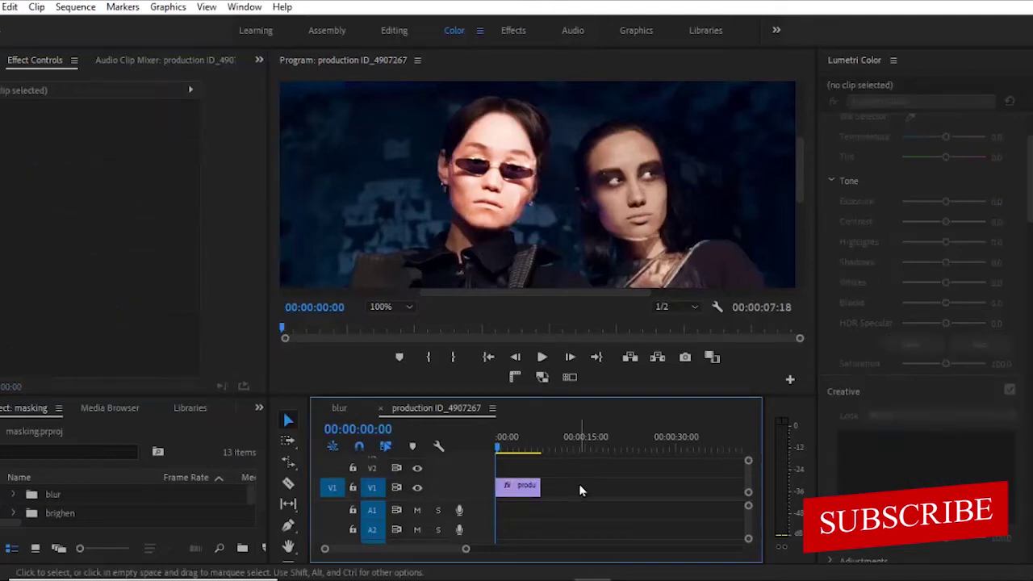
left_click(526, 488)
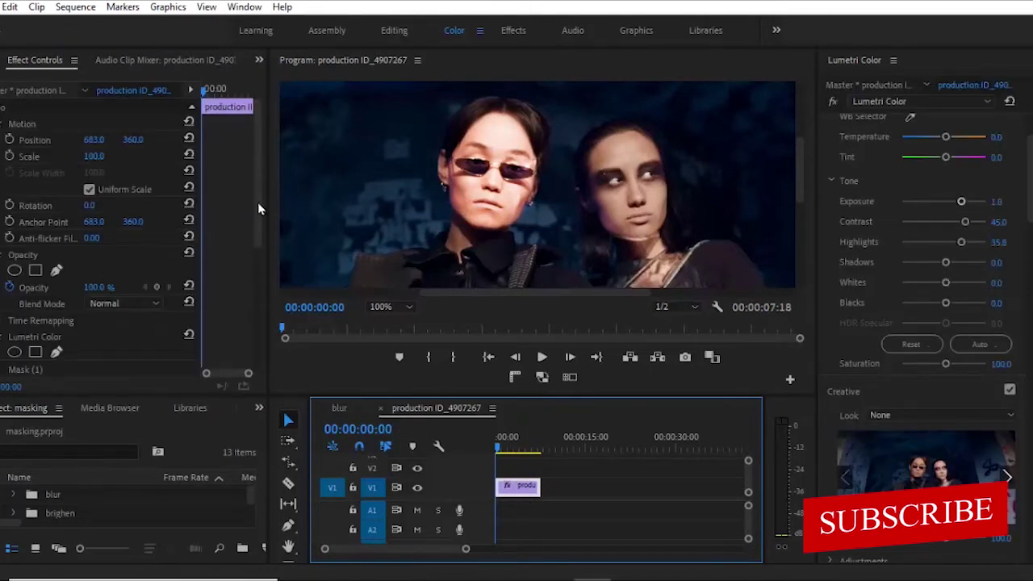
left_click_drag(257, 203, 251, 333)
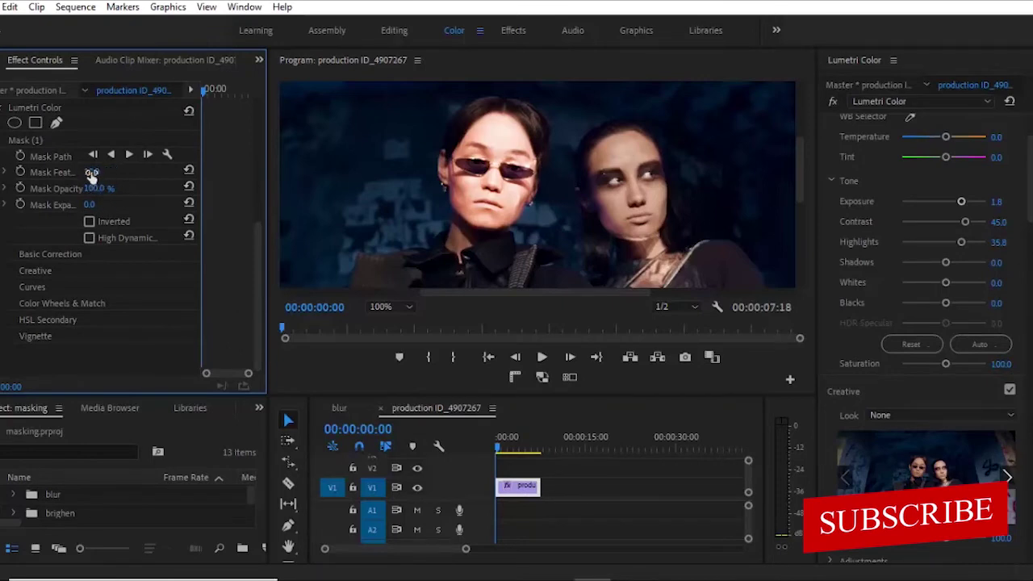
left_click_drag(91, 173, 96, 173)
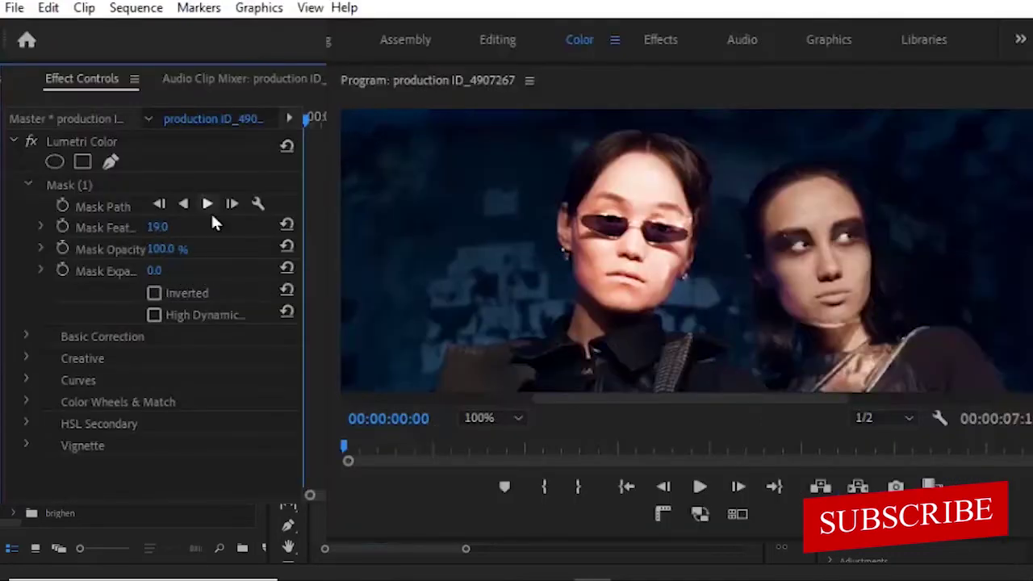
Track Mask (1) forward through the clip to 00:00:07:17.
left_click(209, 205)
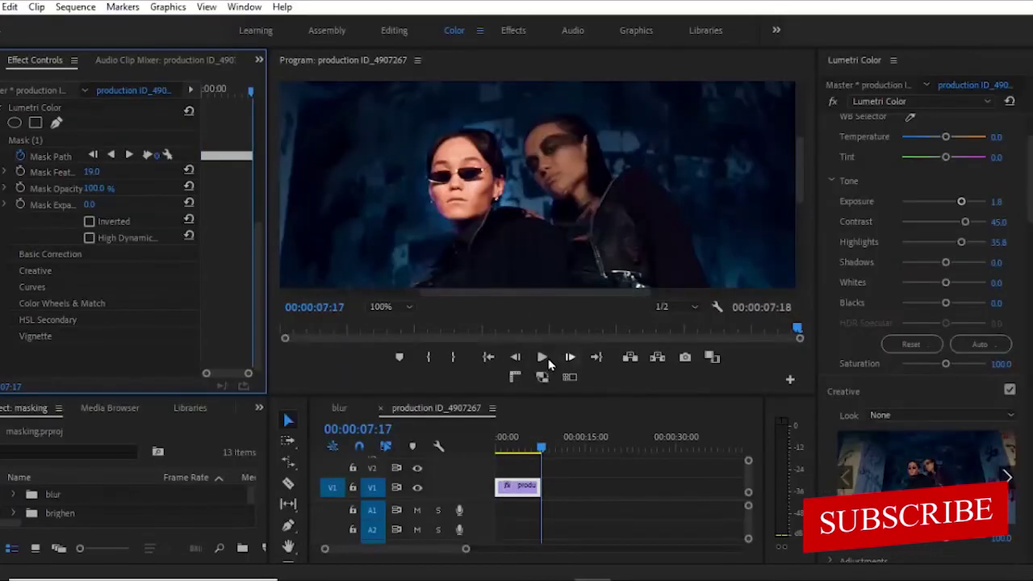
Set the Program monitor zoom to Fit, jump to the first frame, and enlarge the monitor.
left_click(388, 307)
left_click(396, 329)
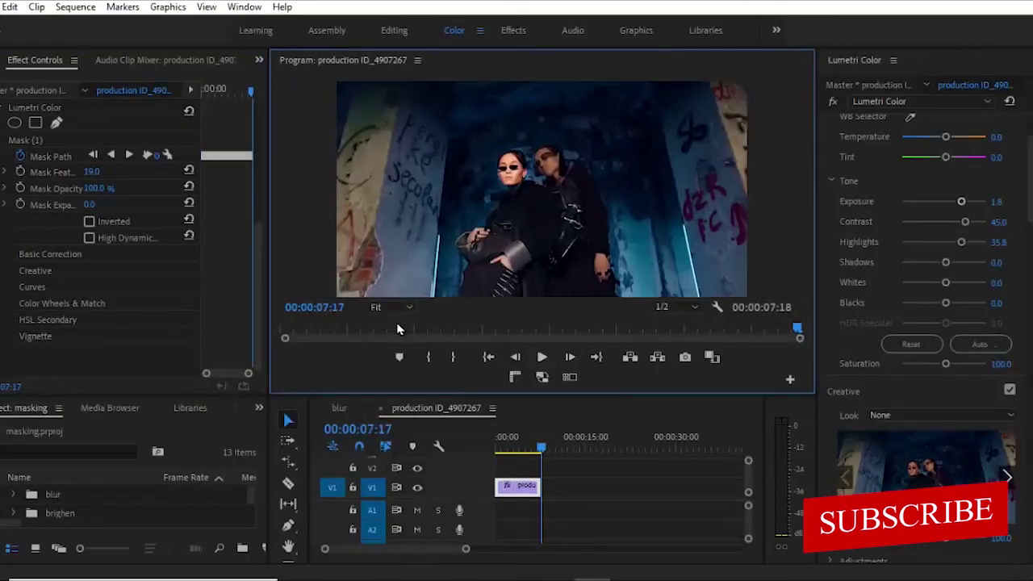
left_click(488, 357)
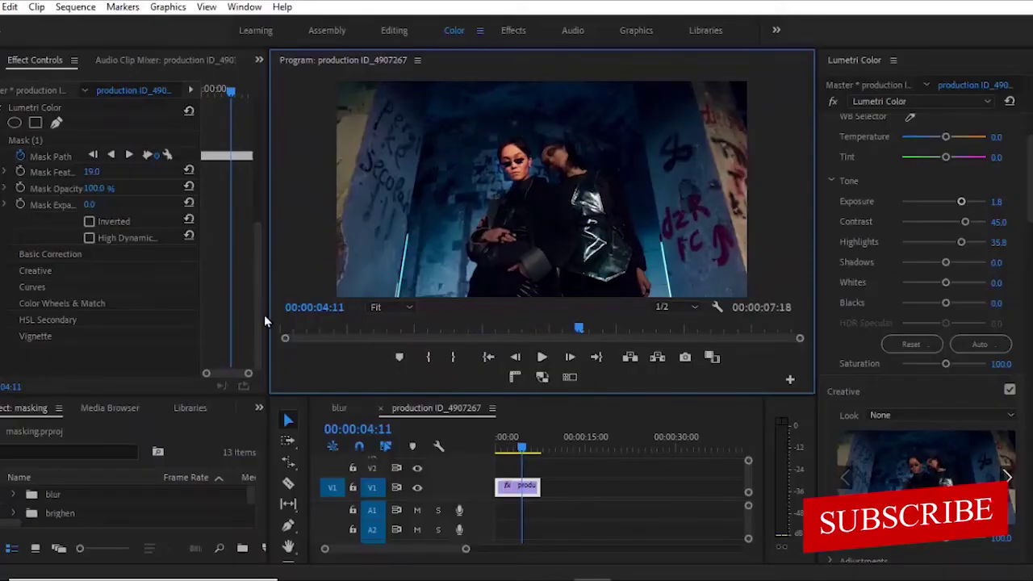
scroll(242, 270, "up", 1)
scroll(242, 264, "up", 2)
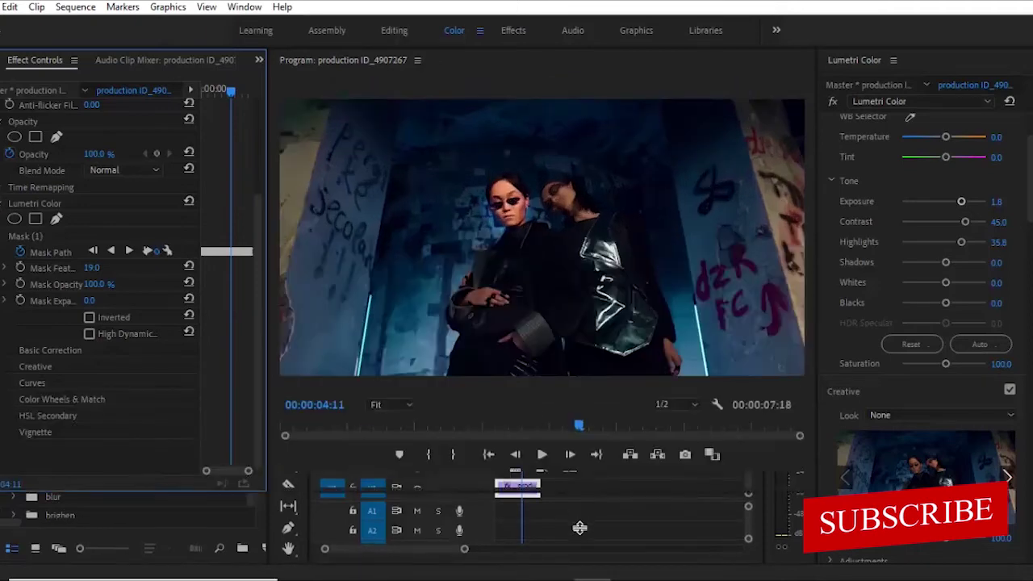
left_click_drag(560, 394, 560, 526)
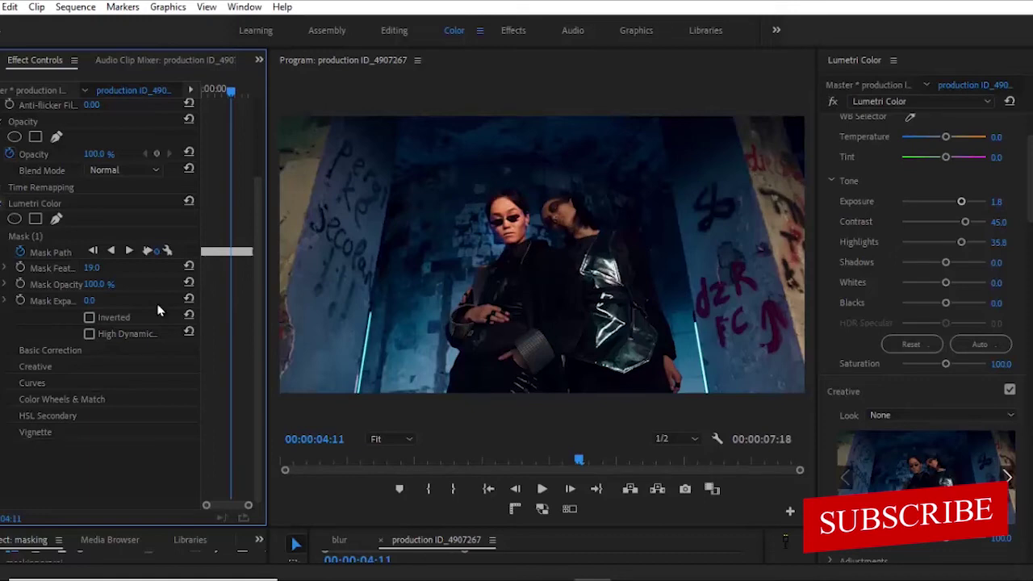
Play the clip from the start to review the tracked, brightened face.
left_click(488, 488)
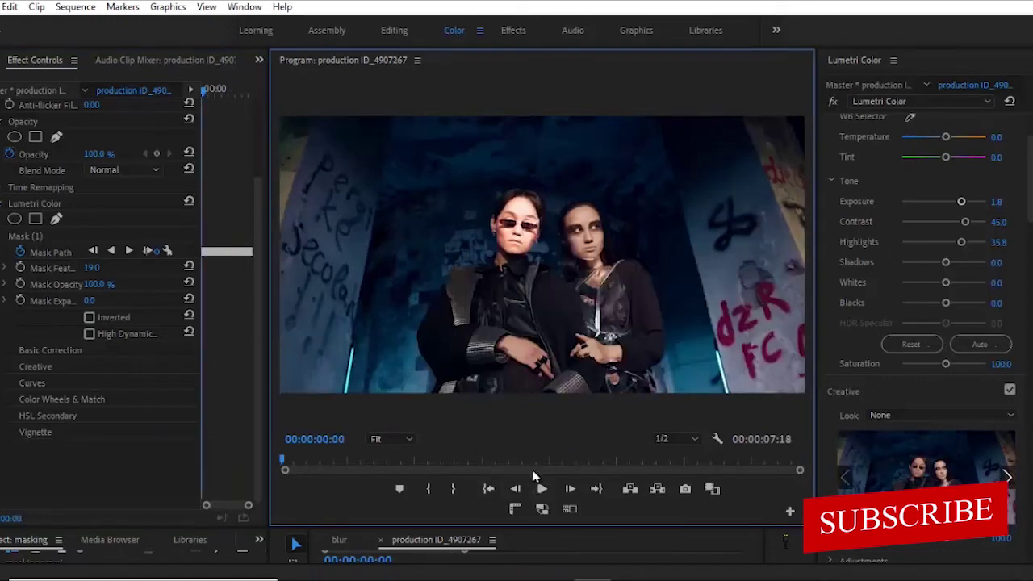
left_click(541, 489)
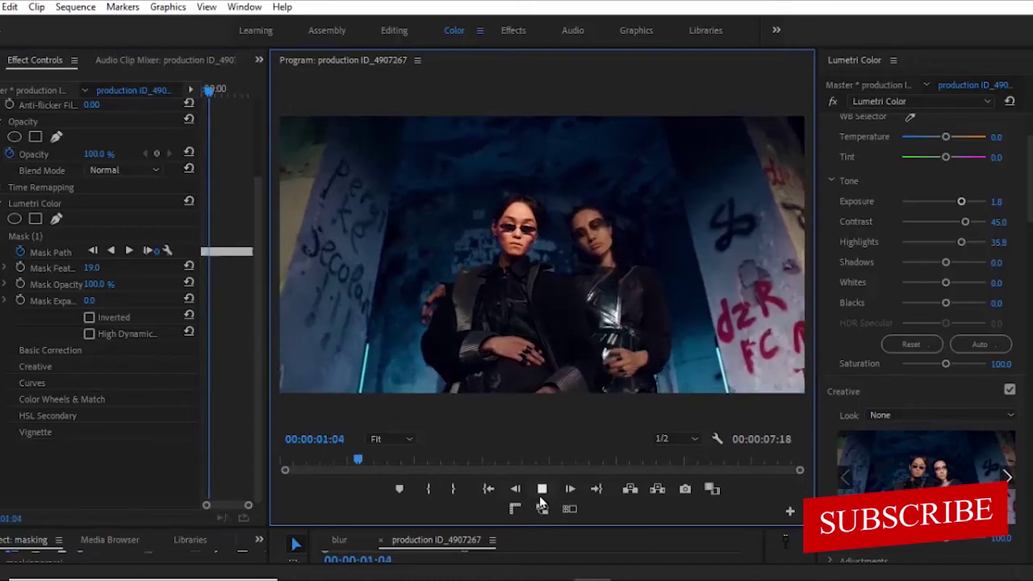
left_click(542, 489)
left_click(121, 452)
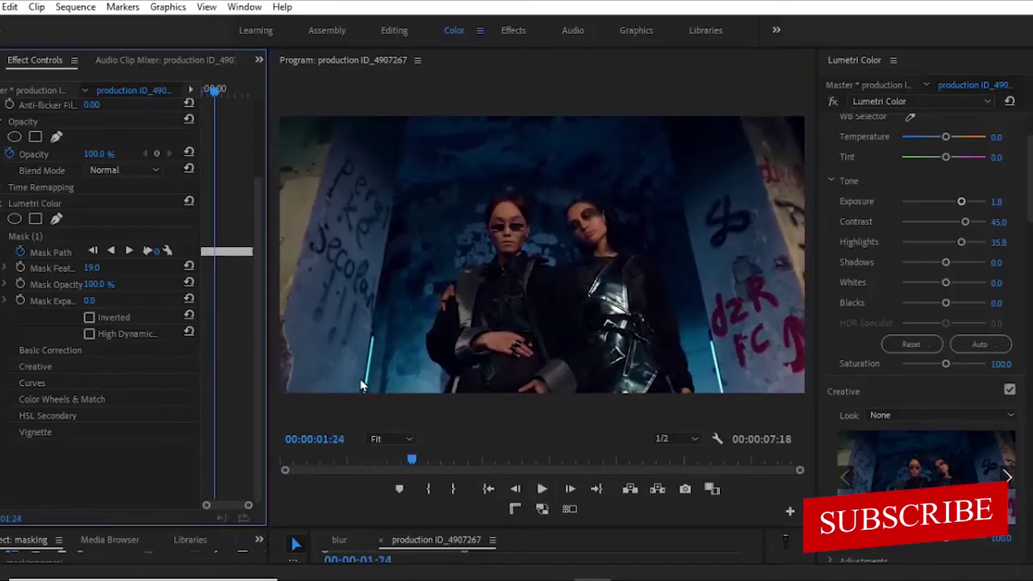
left_click(488, 491)
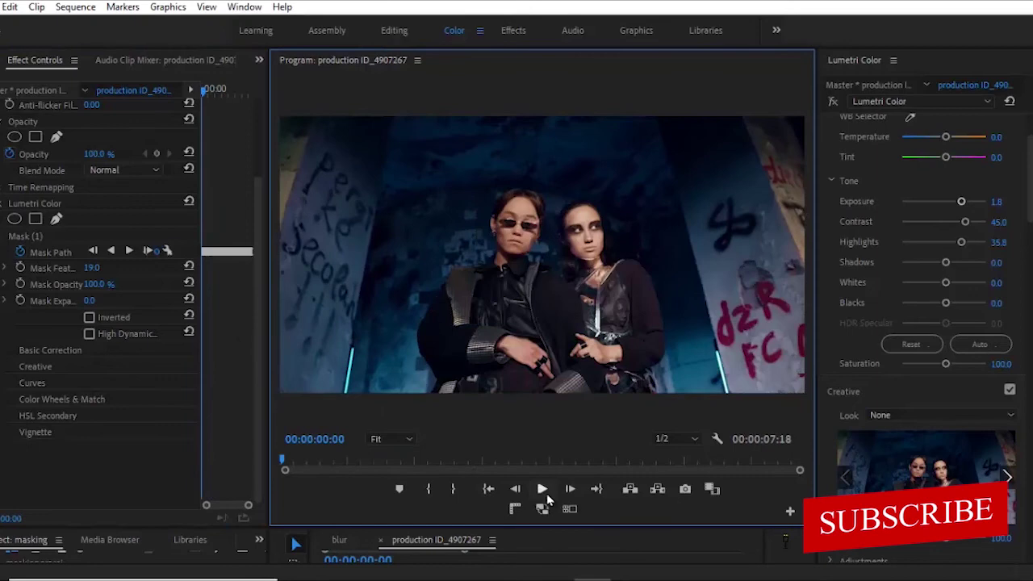
left_click(542, 489)
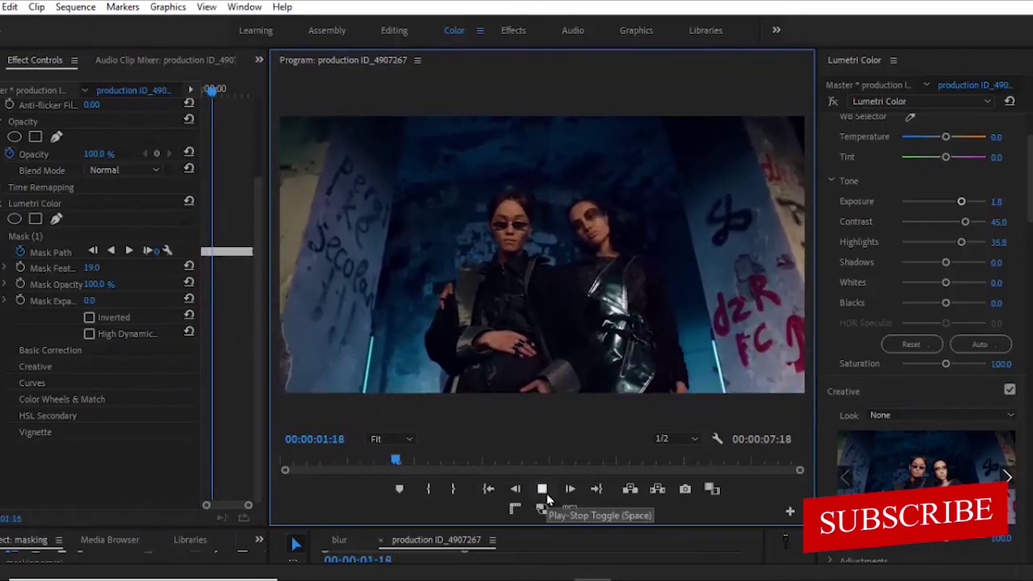
left_click(546, 499)
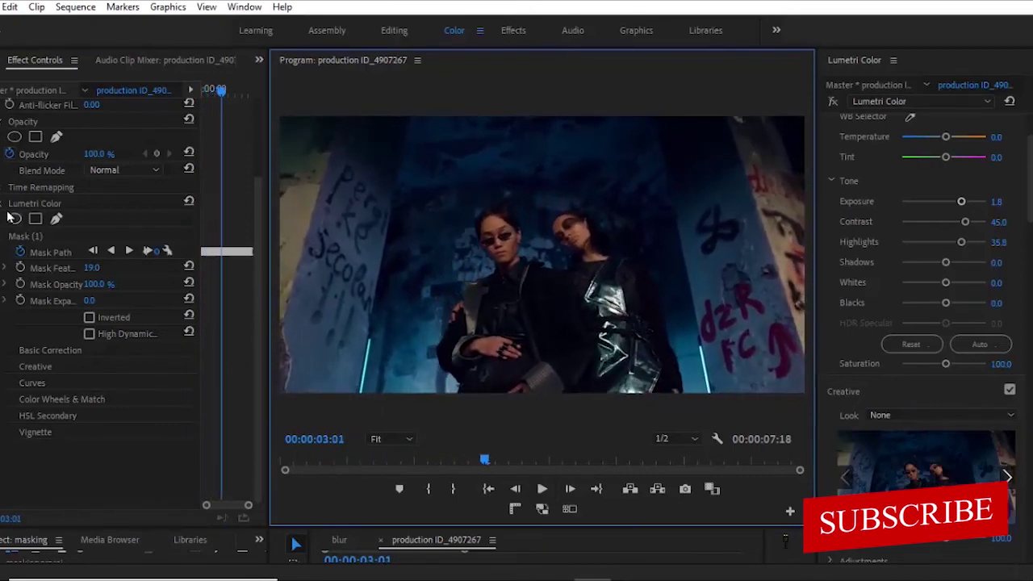
left_click(488, 489)
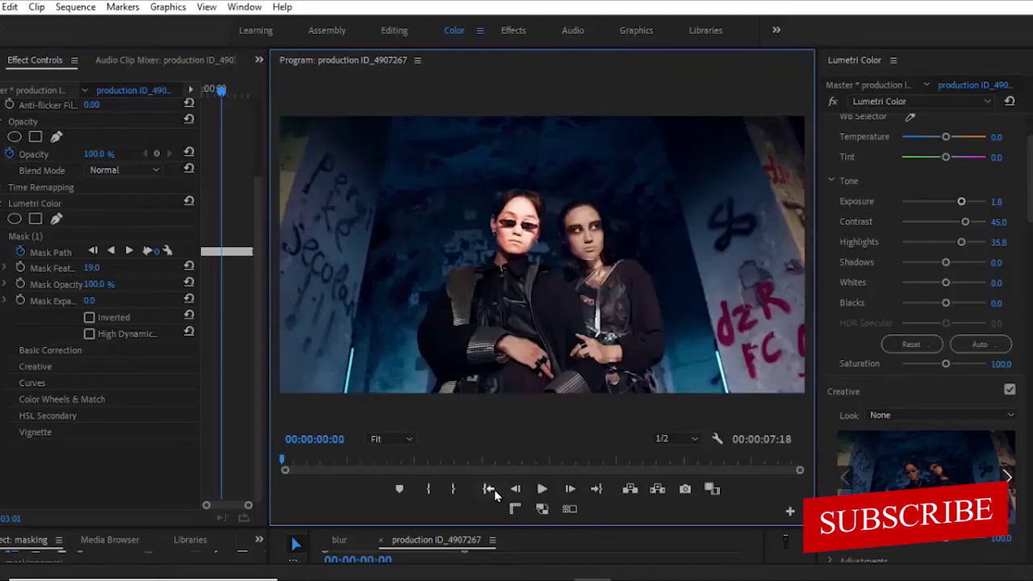
left_click(541, 489)
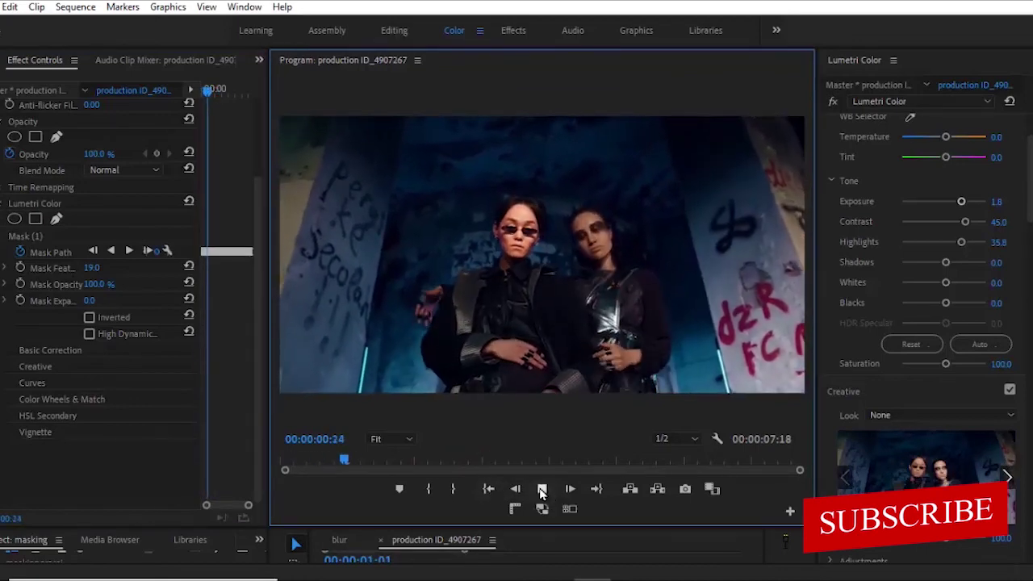